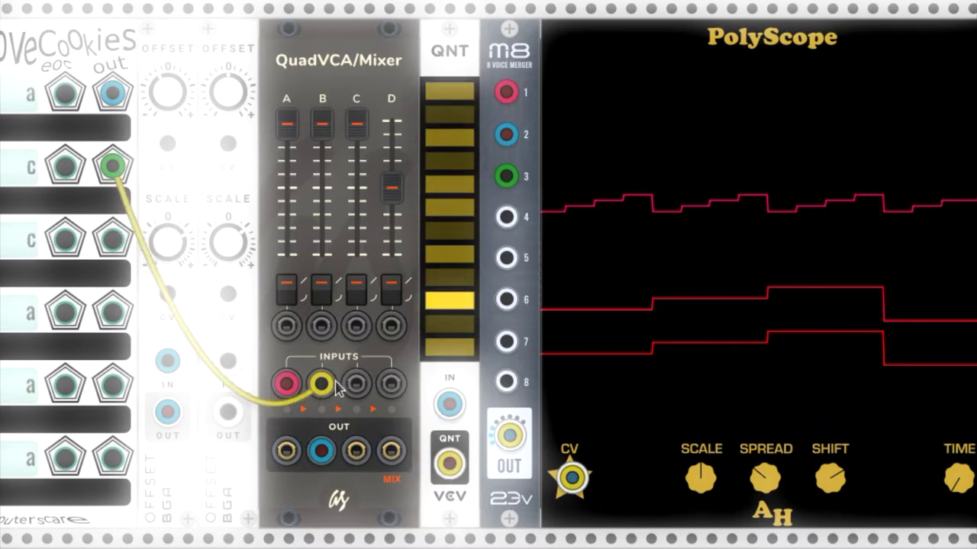
Unplug the cable from input 2 of the M8 merger.
drag(501, 143, 453, 467)
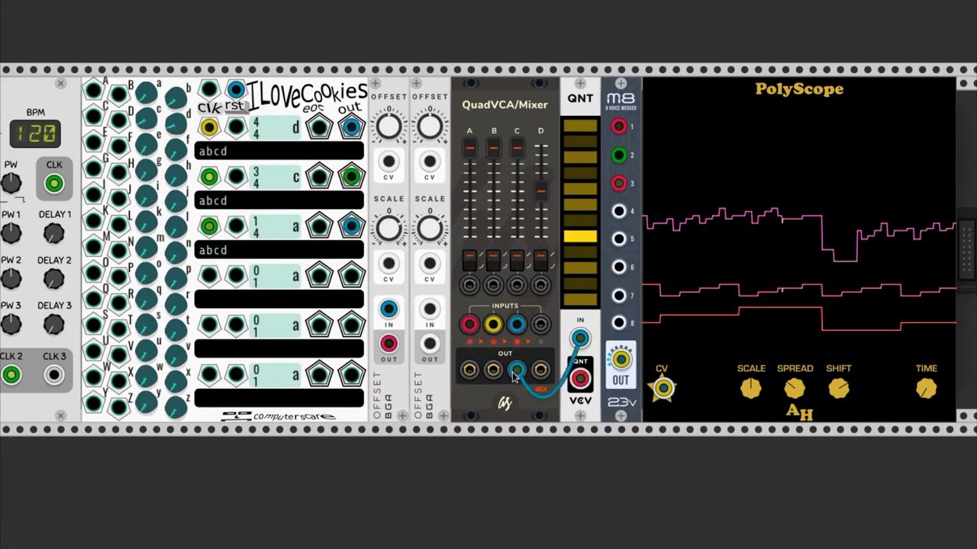
Move the QNT OUT cable to M8 input 4 and patch Clocked RESET to ILoveCookies rst.
mouse_move(618, 183)
mouse_down()
mouse_move(618, 211)
mouse_move(447, 191)
mouse_move(277, 209)
mouse_move(342, 224)
mouse_move(356, 266)
mouse_move(351, 226)
mouse_up()
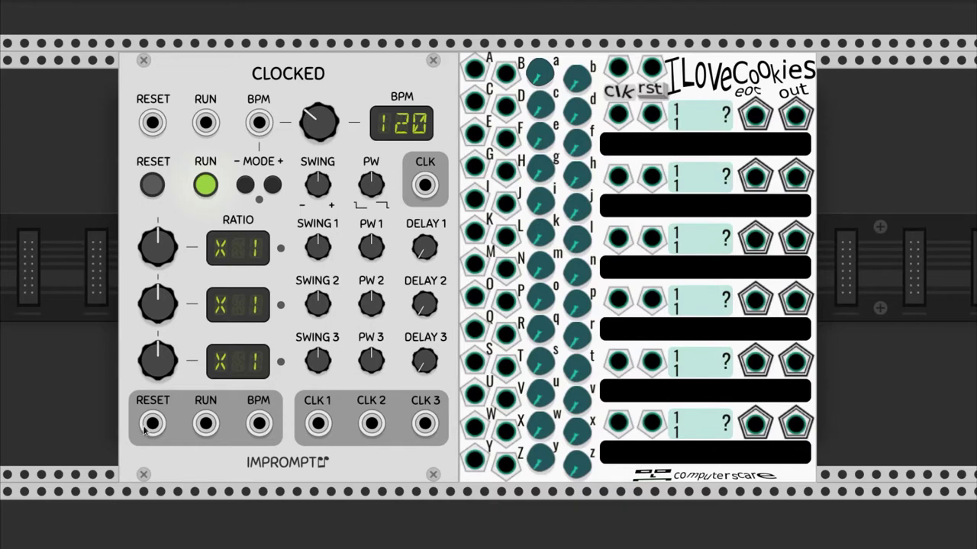
drag(145, 429, 651, 68)
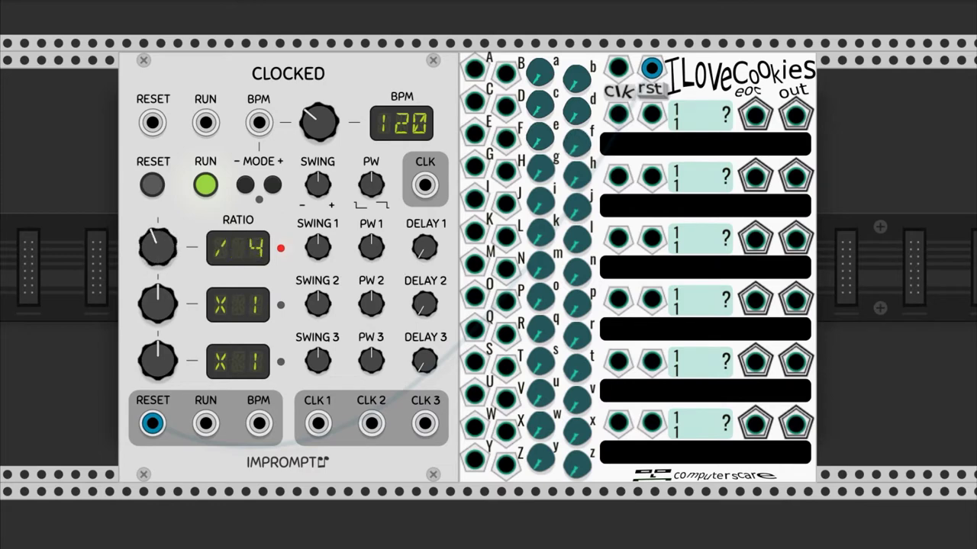
Clock ILoveCookies from Clocked CLK 1 and check the voltages on knobs a–d.
drag(318, 423, 618, 115)
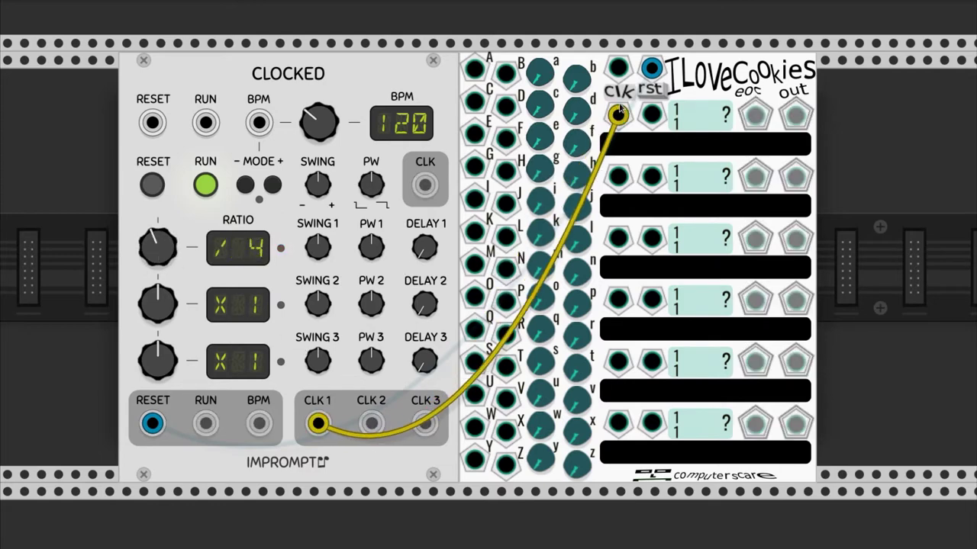
right_click(541, 78)
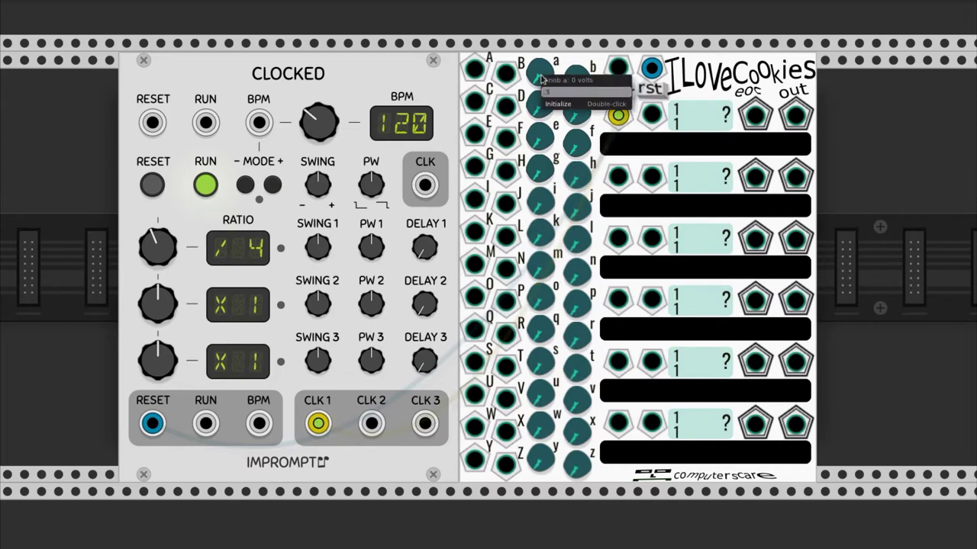
right_click(574, 82)
right_click(540, 107)
right_click(576, 109)
Enter 'a' as the sequence pattern and adjust the scope's TIME setting.
click(580, 116)
text(abcd)
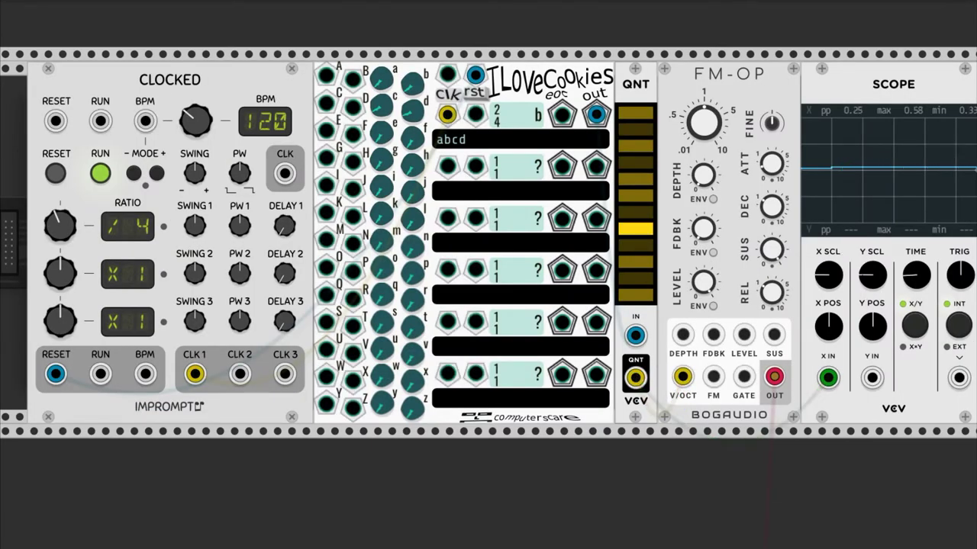
drag(916, 276, 916, 267)
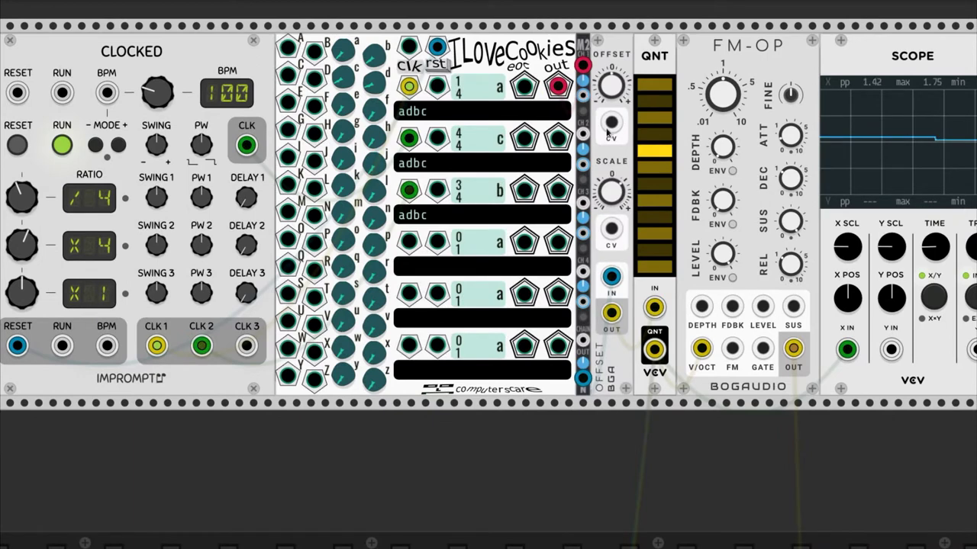
Check a merger strip value and patch row 2's output into merger channel 2.
right_click(584, 84)
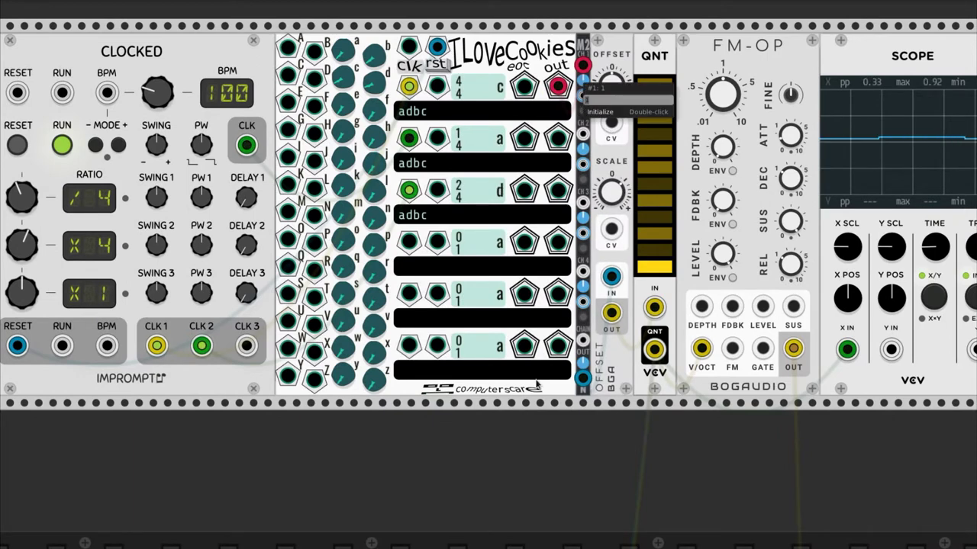
click(557, 453)
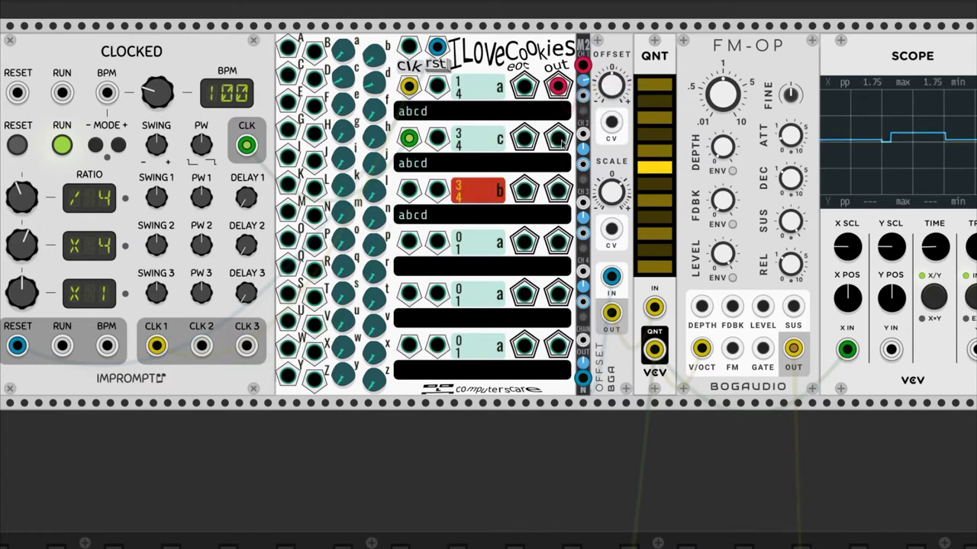
drag(557, 137, 583, 134)
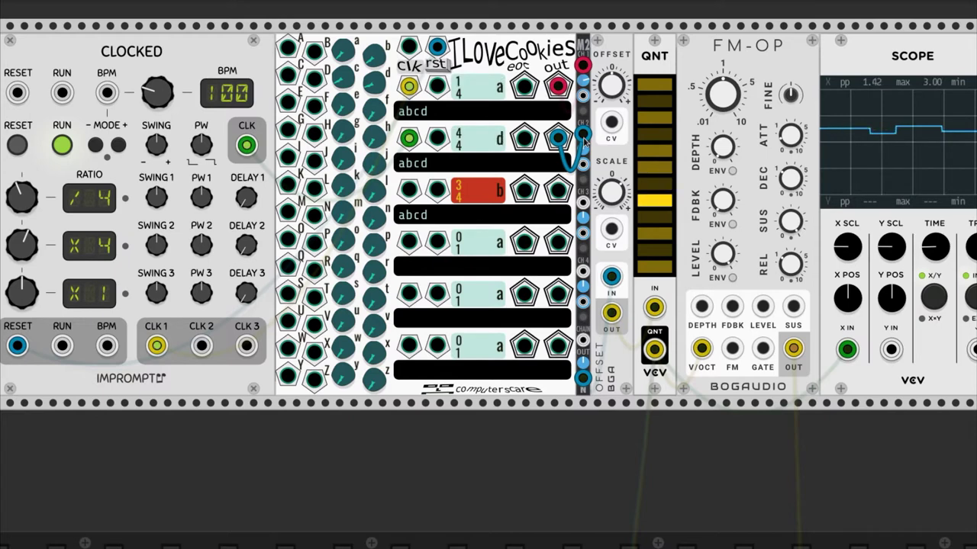
drag(584, 140, 582, 135)
Clock row 3 from CLK 2, route it to merger channel 3, and gate FM-OP from Clocked CLK.
drag(200, 345, 445, 200)
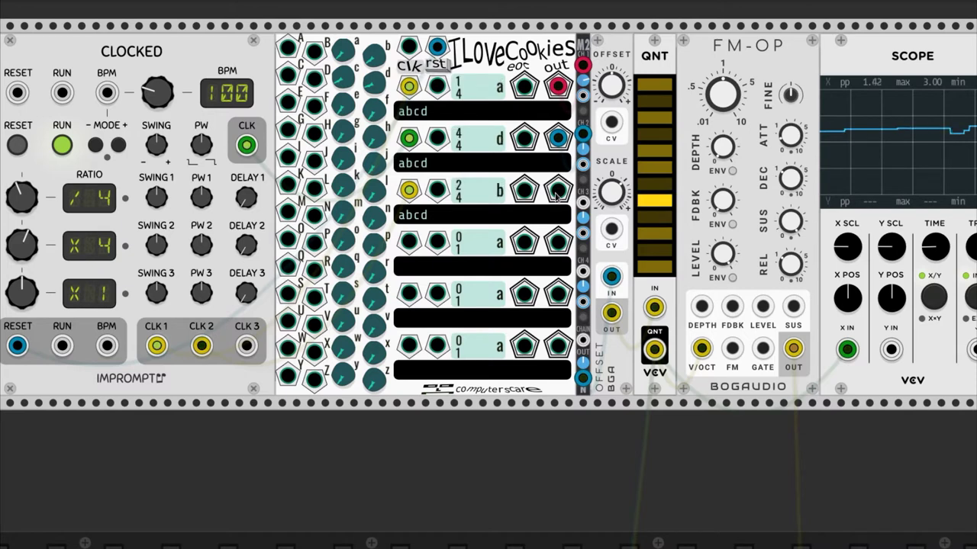
drag(556, 196, 582, 202)
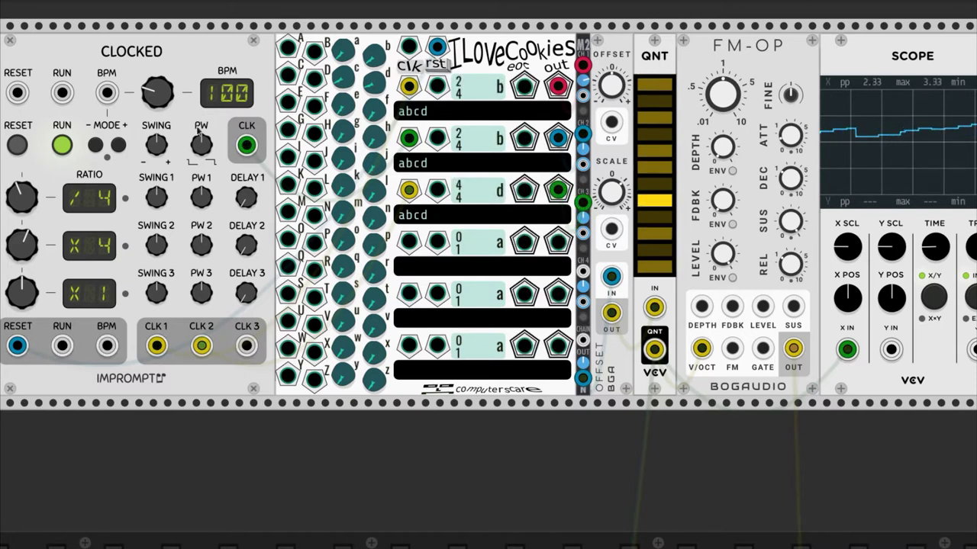
drag(762, 348, 246, 146)
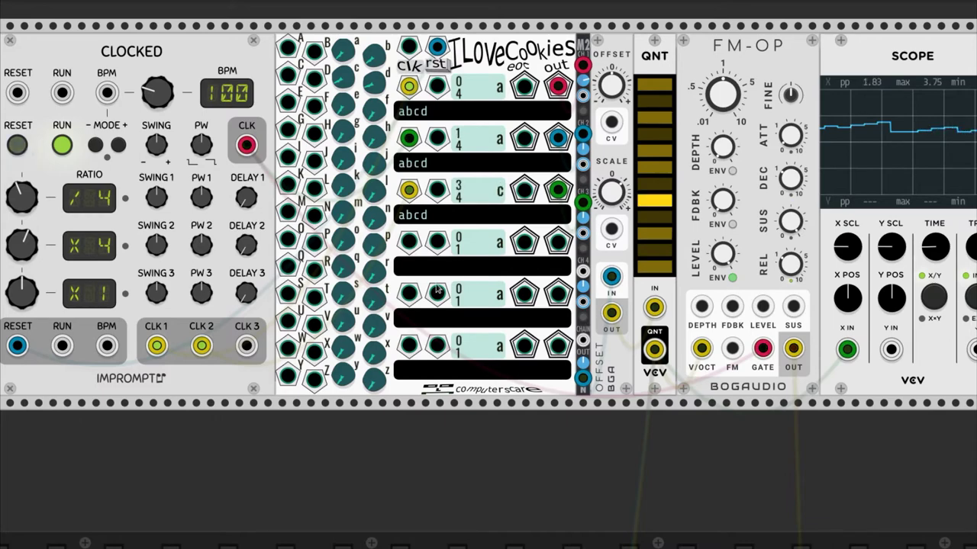
scroll(438, 288, up, 3)
scroll(437, 289, right, 1)
scroll(572, 229, left, 1)
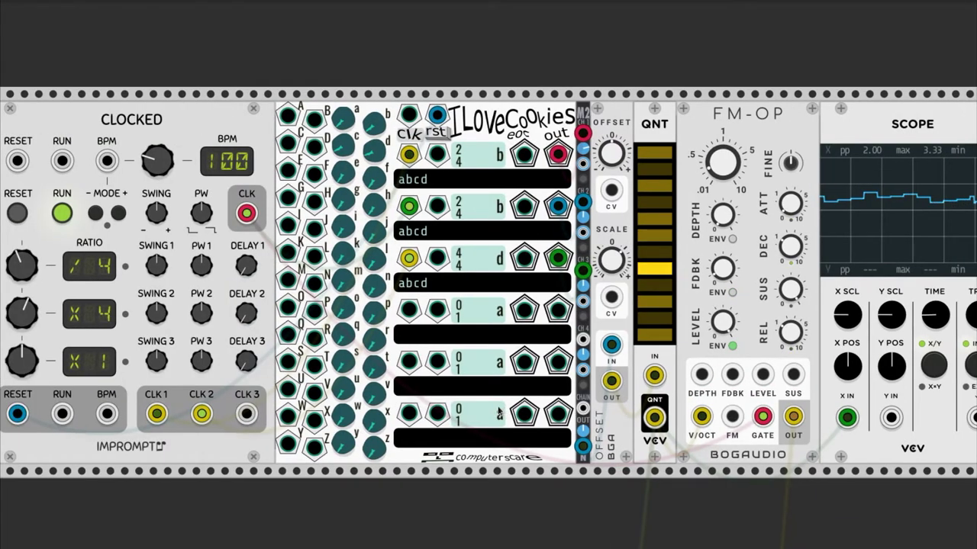
right_click(724, 163)
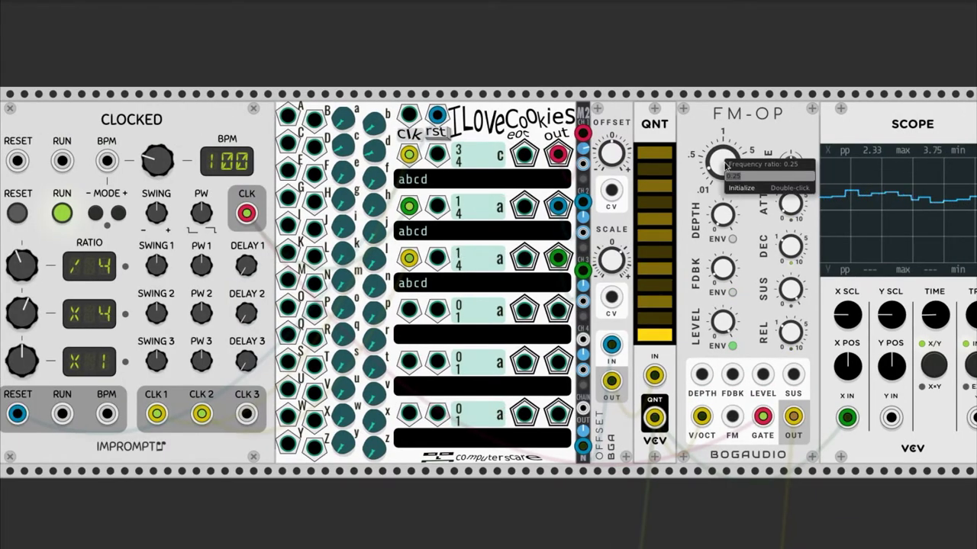
click(772, 186)
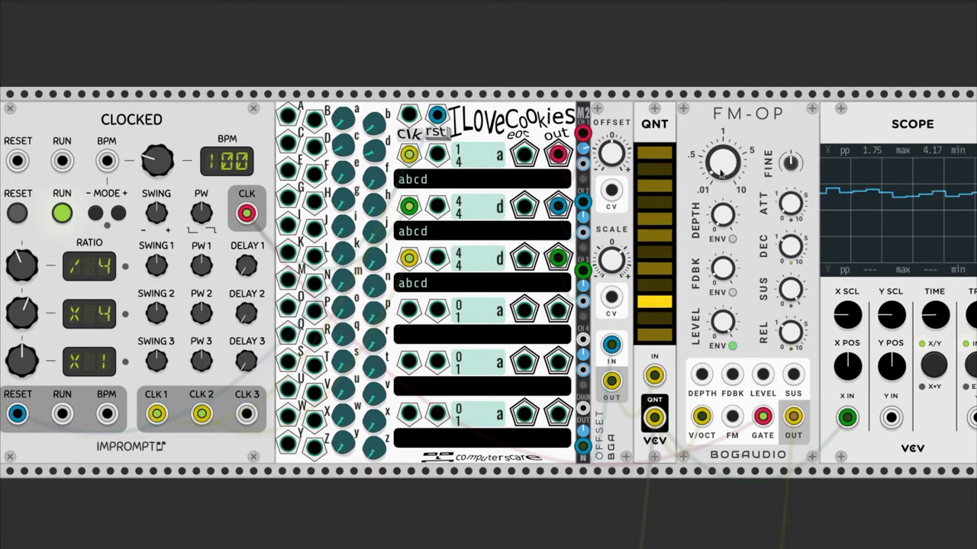
scroll(720, 174, down, 1)
click(453, 151)
key(BackSpace)
key(BackSpace)
key(BackSpace)
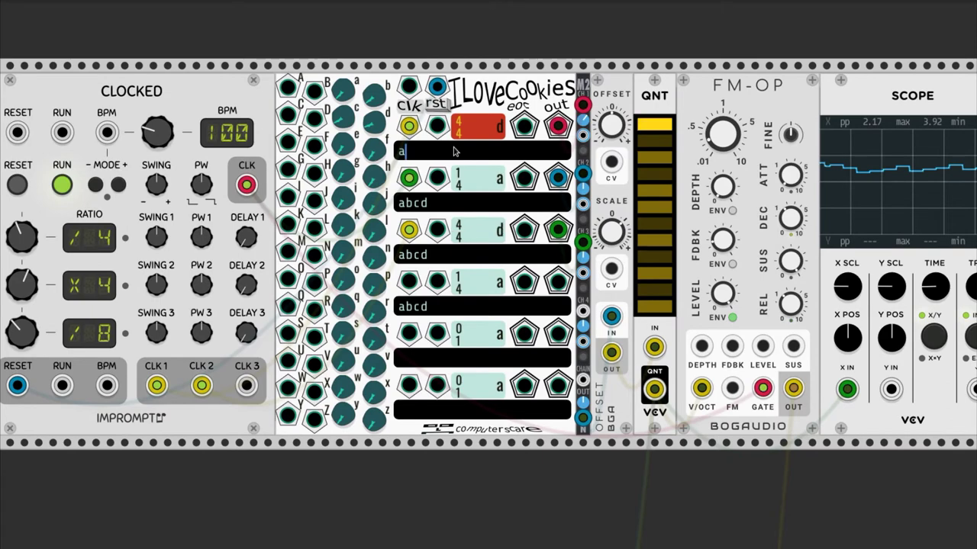
Complete the first pattern as adcb, trim the third to adc, and reset Clocked.
text(dcb)
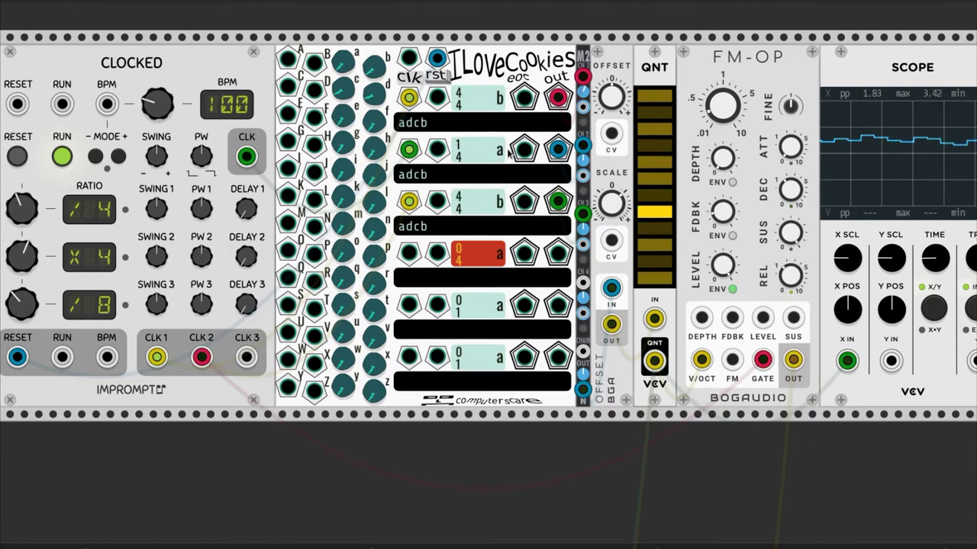
click(442, 226)
key(BackSpace)
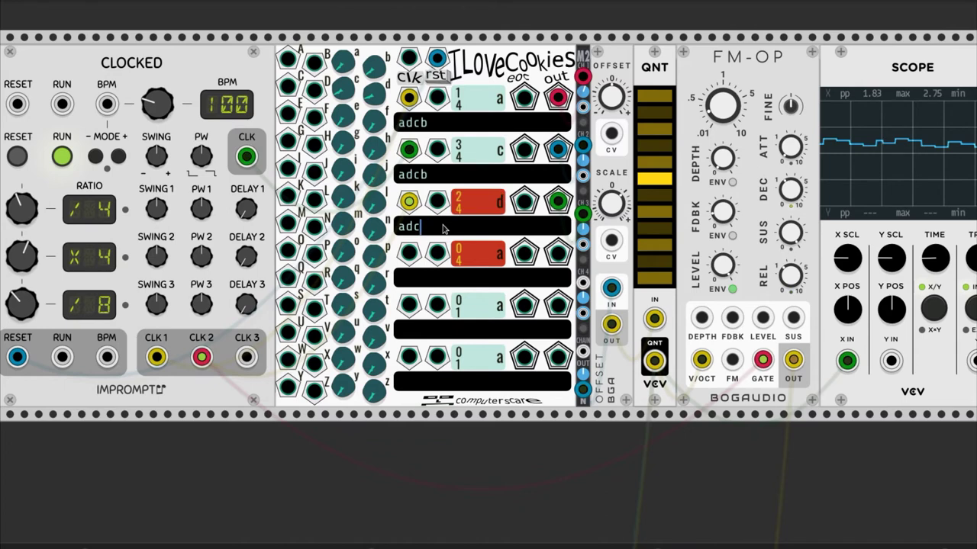
click(20, 156)
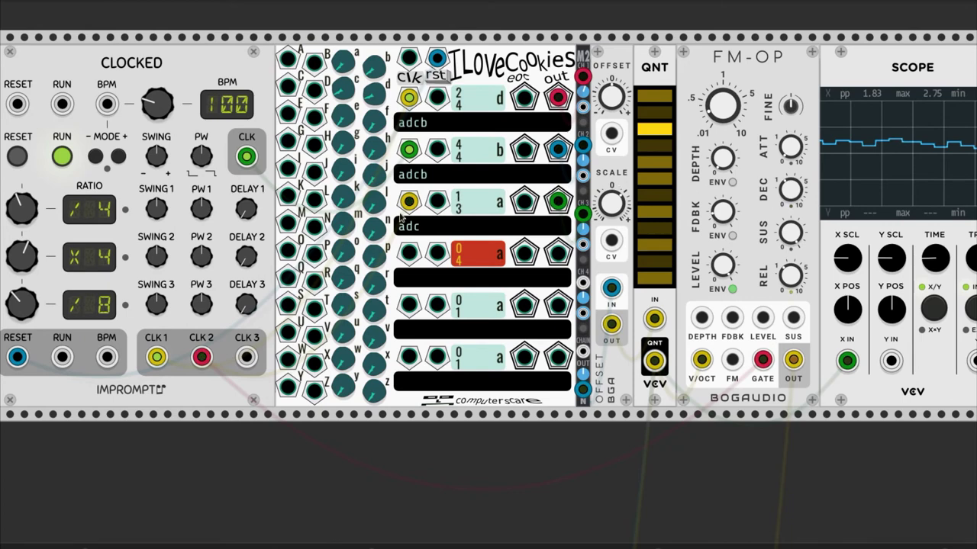
Set Clocked's second clock ratio to x3 and restart the sequences with RESET.
drag(23, 261, 23, 271)
click(17, 155)
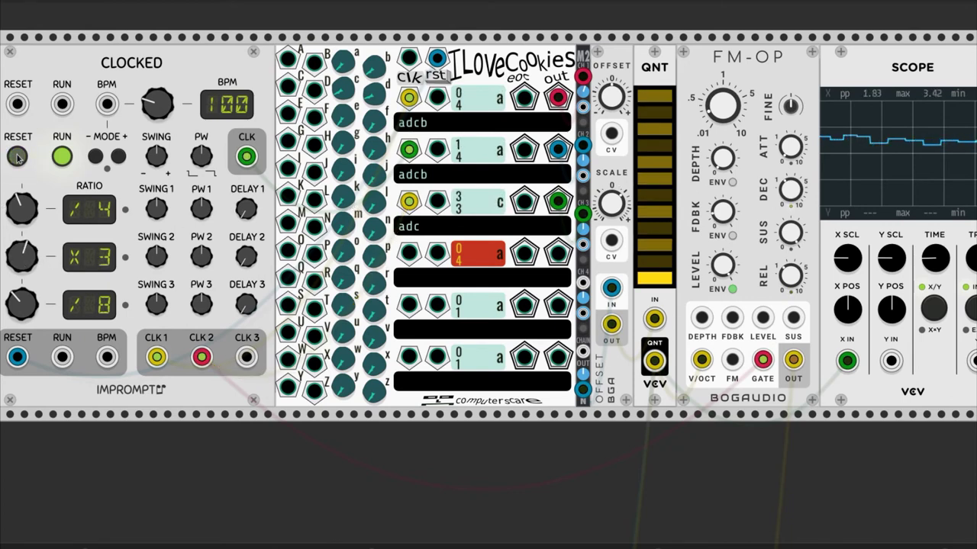